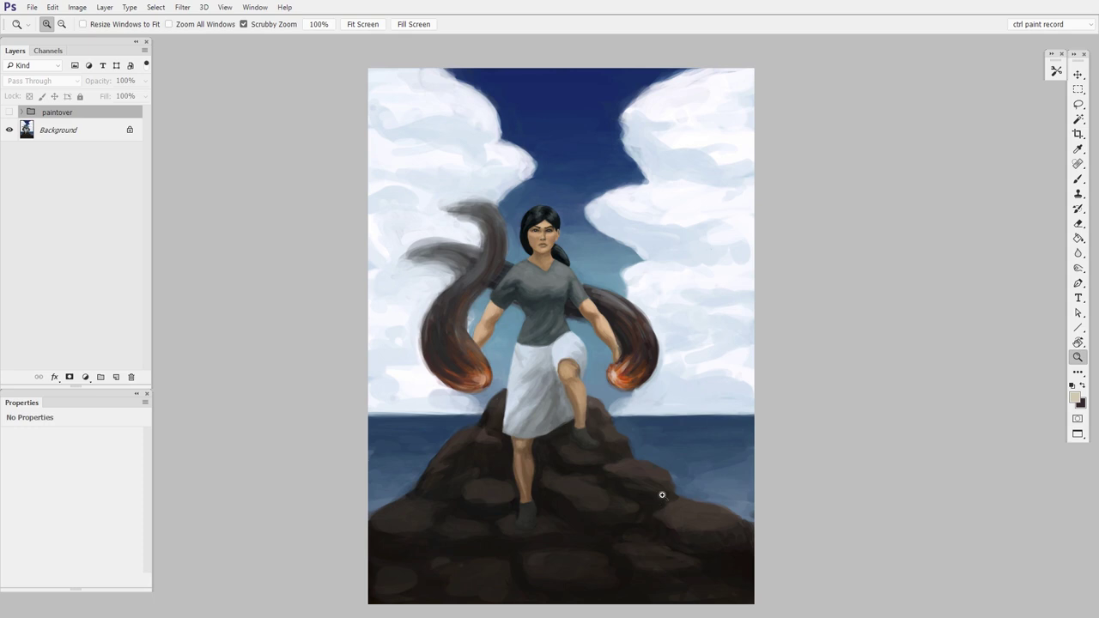
Zoom in slightly near the right hair tip of the woman-on-rocks painting
{"action": "left_click_drag", "start_coordinate": [612, 386], "coordinate": [621, 385]}
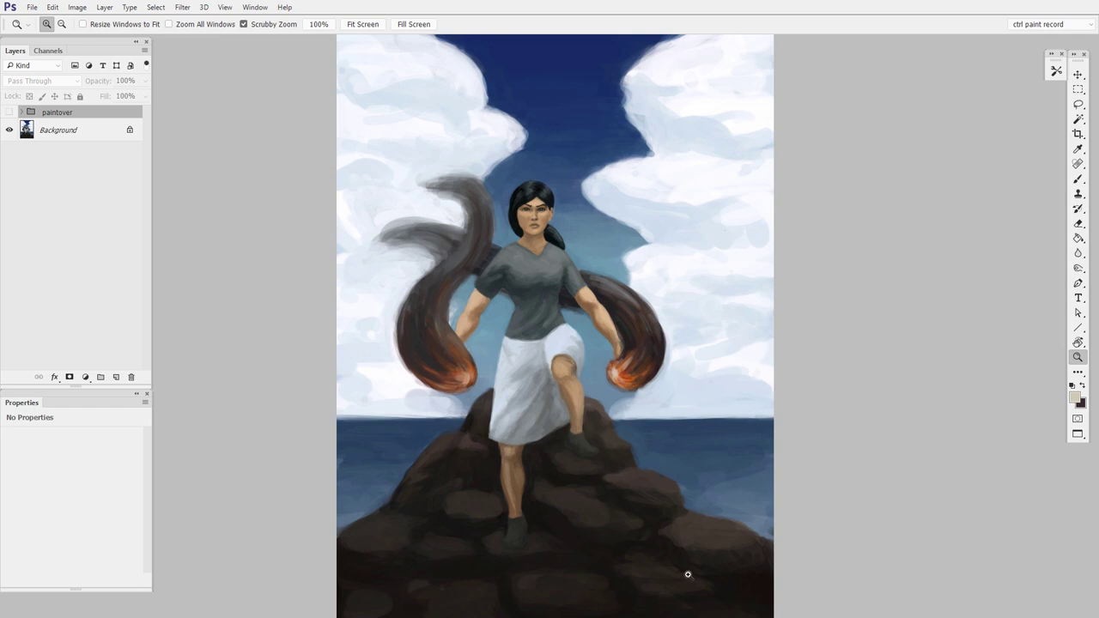
Compare the irregular cloud paintover with the original mirrored cloud banks, zooming in and out, ending with the paintover shown
{"action": "left_click", "coordinate": [9, 112]}
{"action": "left_click_drag", "start_coordinate": [763, 362], "coordinate": [756, 370]}
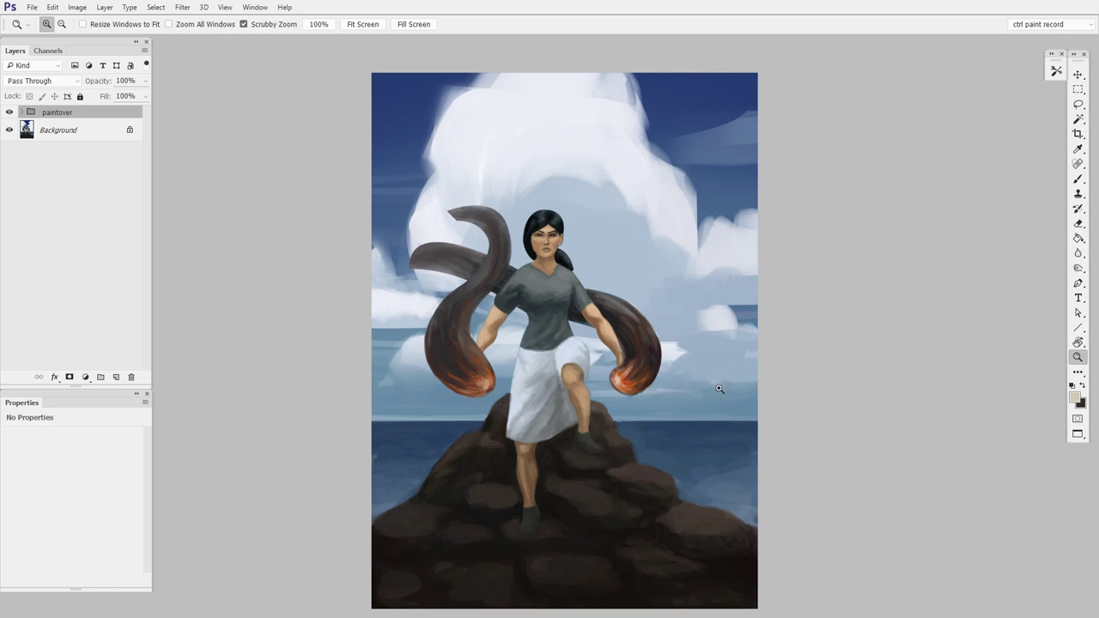
{"action": "left_click_drag", "start_coordinate": [712, 443], "coordinate": [724, 451]}
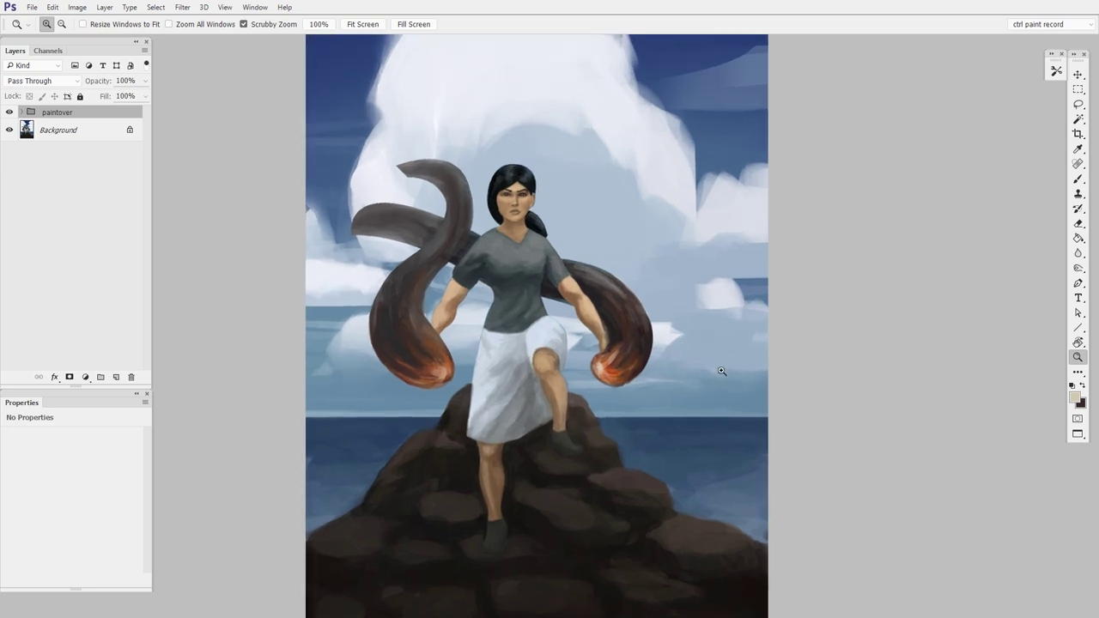
{"action": "left_click_drag", "start_coordinate": [726, 386], "coordinate": [716, 391]}
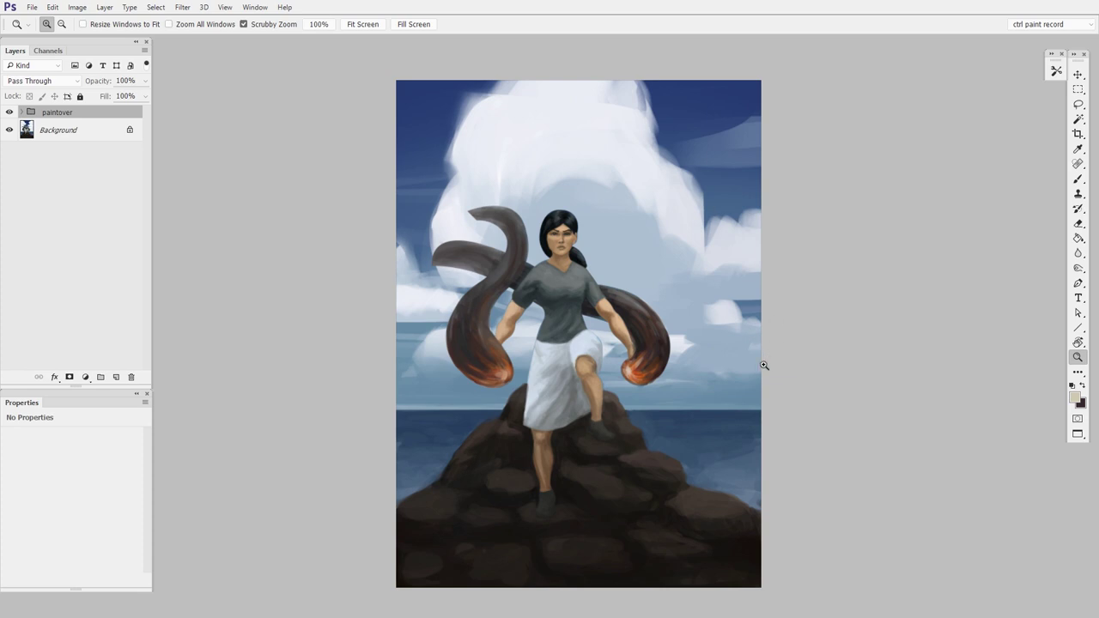
{"action": "left_click", "coordinate": [9, 113]}
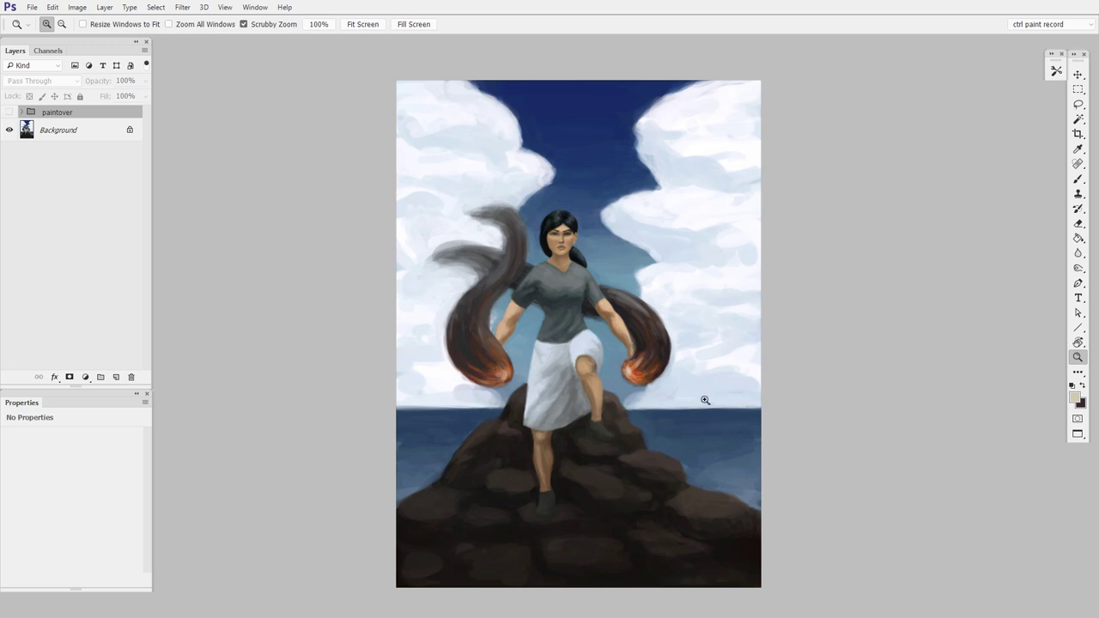
{"action": "left_click", "coordinate": [9, 112]}
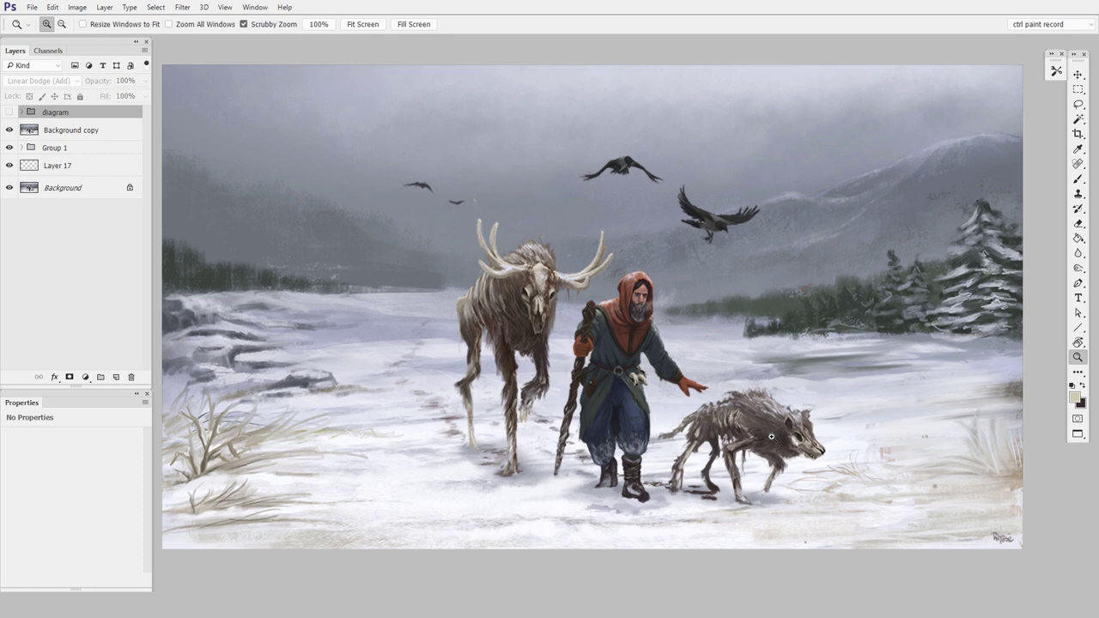
Reveal the green guide-curve diagram over the snowy traveller scene, then hide it again
{"action": "left_click", "coordinate": [10, 112]}
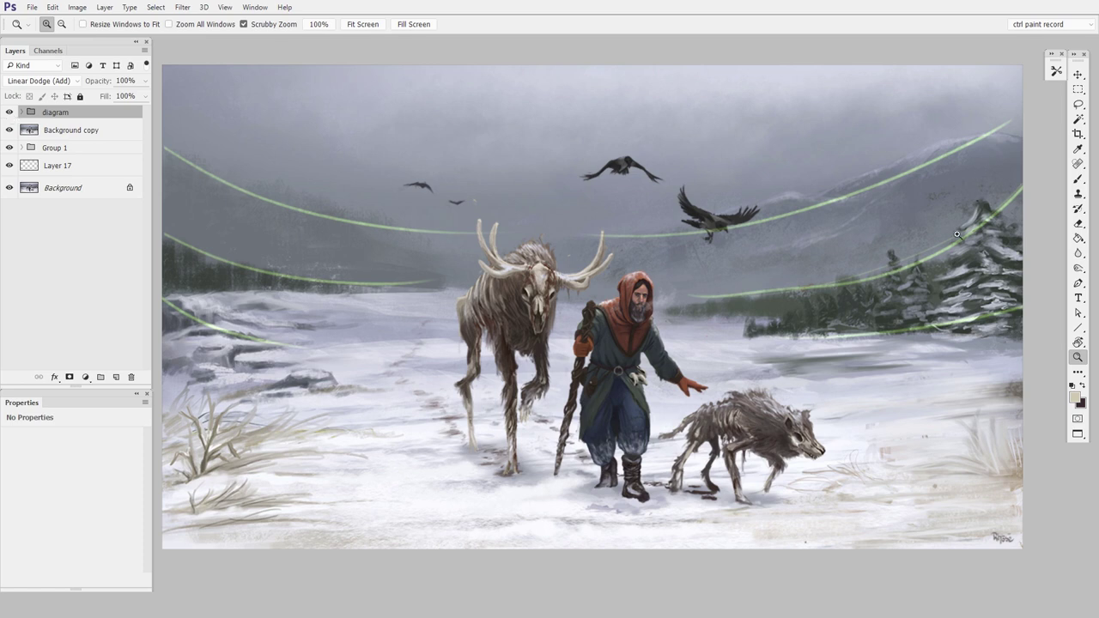
{"action": "left_click", "coordinate": [10, 112]}
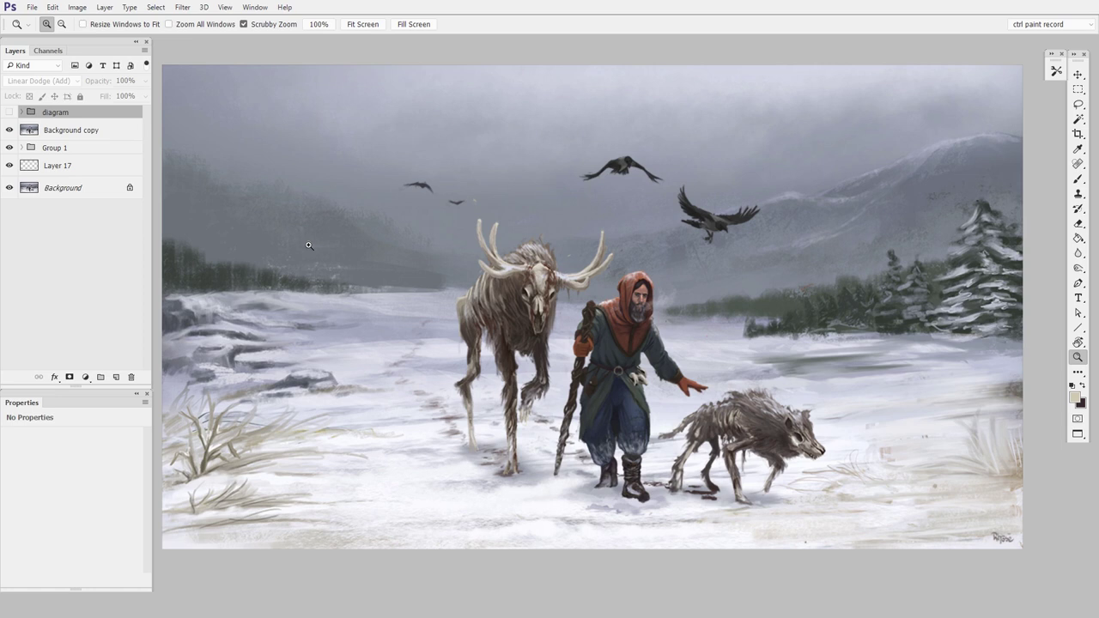
Hide the finished snowy painting and pan around the blocked-in mountains and tall tree
{"action": "left_click", "coordinate": [9, 130]}
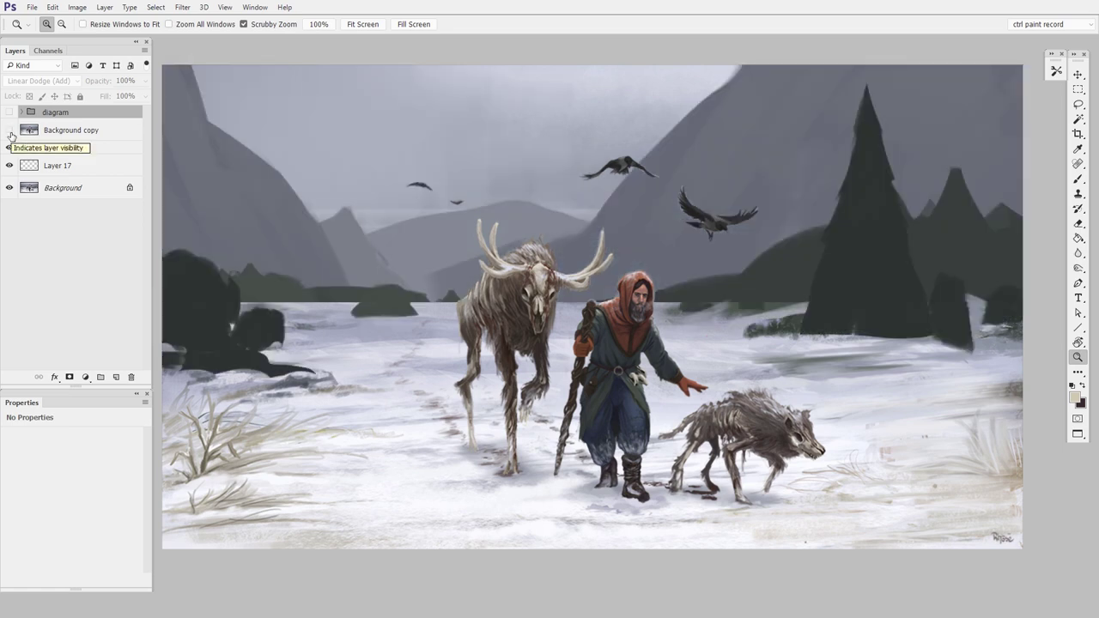
{"action": "left_click", "coordinate": [10, 129]}
{"action": "left_click_drag", "start_coordinate": [589, 443], "coordinate": [617, 508]}
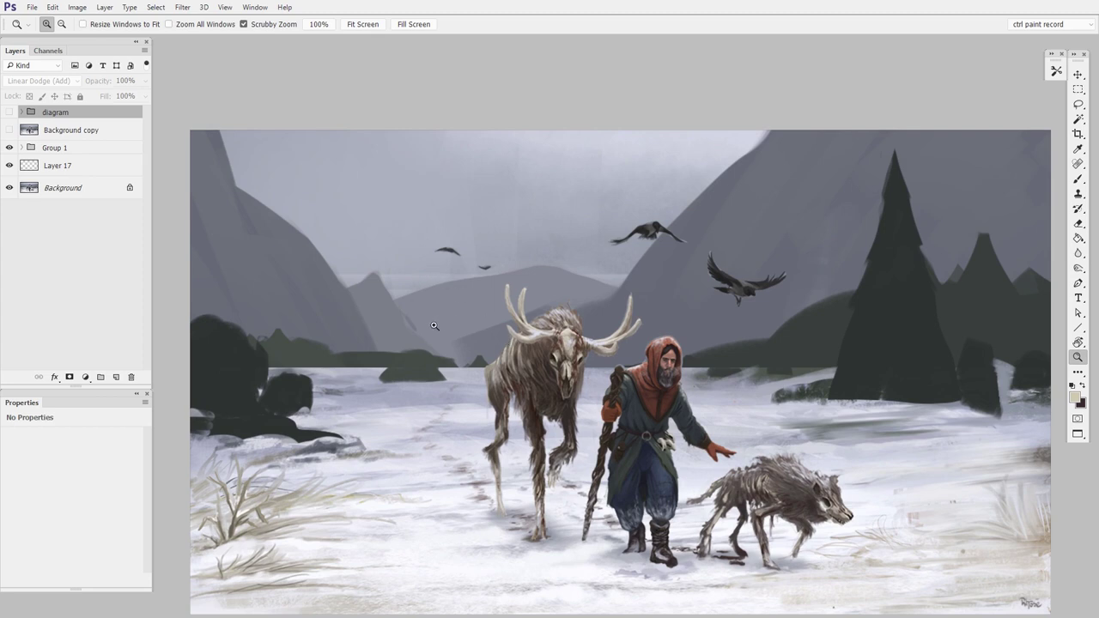
{"action": "left_click_drag", "start_coordinate": [843, 381], "coordinate": [807, 403]}
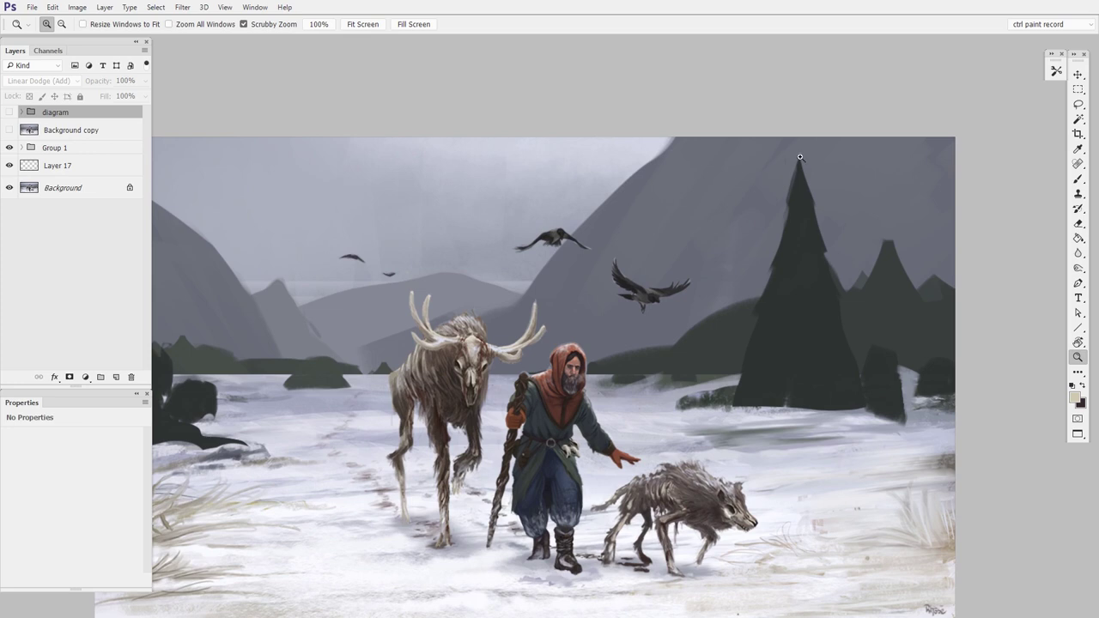
{"action": "mouse_move", "coordinate": [849, 473]}
{"action": "left_mouse_down"}
{"action": "mouse_move", "coordinate": [890, 442]}
{"action": "mouse_move", "coordinate": [866, 467]}
{"action": "left_mouse_up"}
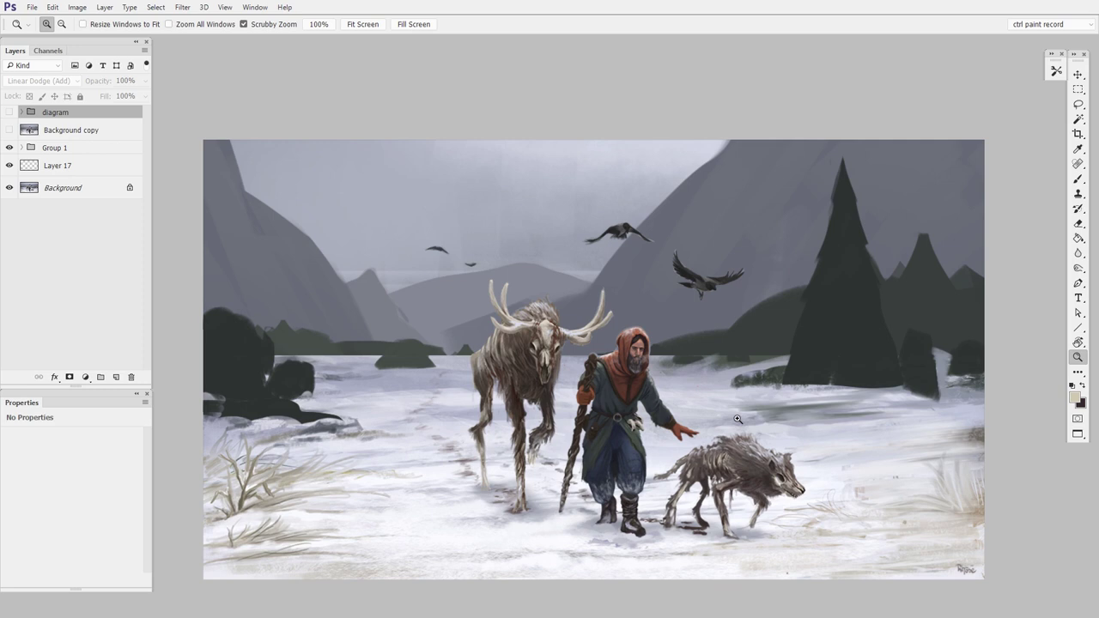
Compare finished painting and sketch, flashing the green guide curves, ending with Background copy hidden
{"action": "left_click", "coordinate": [10, 130]}
{"action": "left_click", "coordinate": [10, 111]}
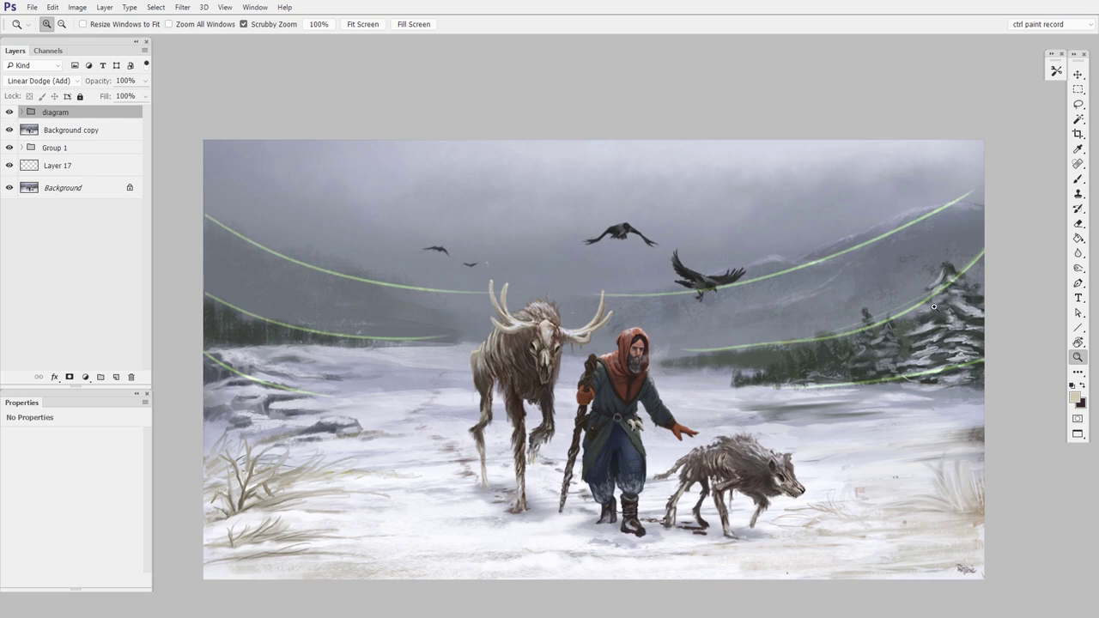
{"action": "left_click", "coordinate": [10, 112]}
{"action": "left_click", "coordinate": [9, 129]}
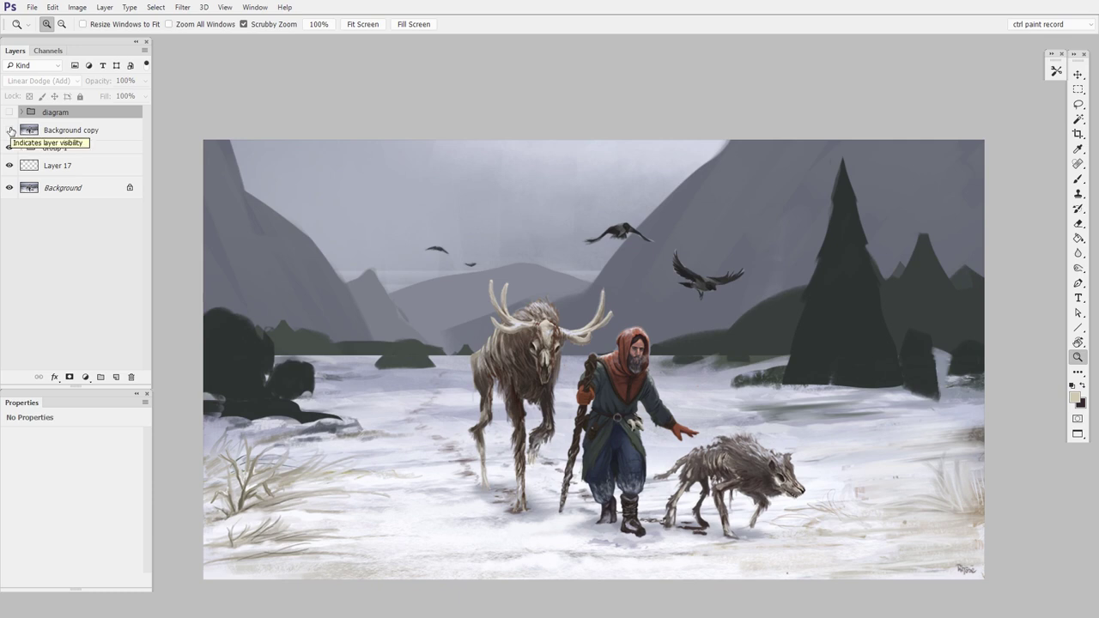
{"action": "left_click", "coordinate": [9, 129]}
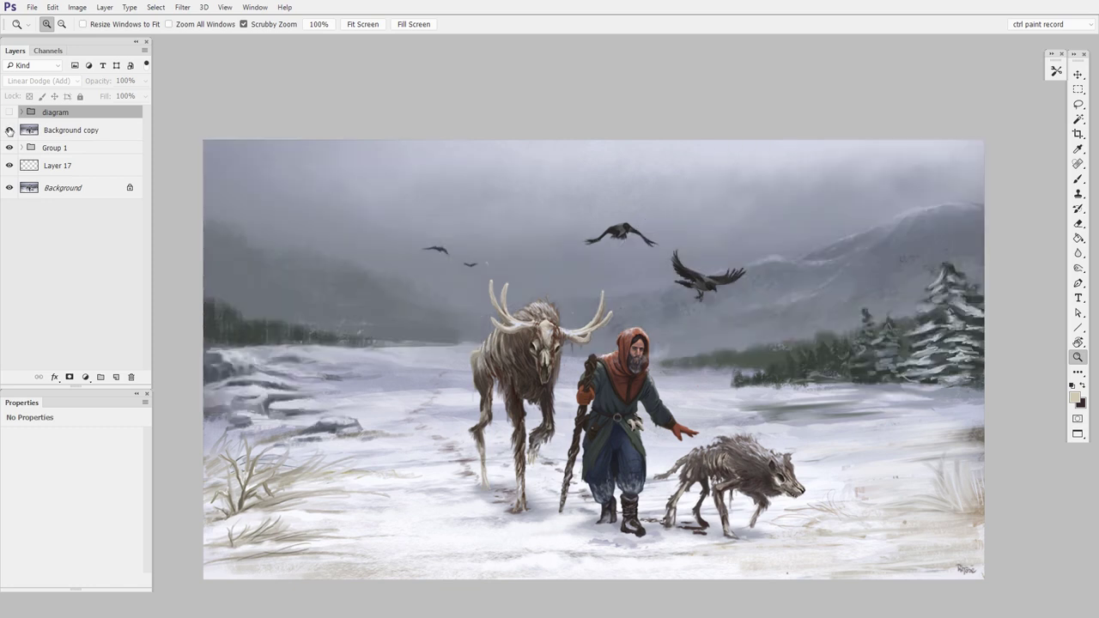
{"action": "left_click", "coordinate": [9, 129]}
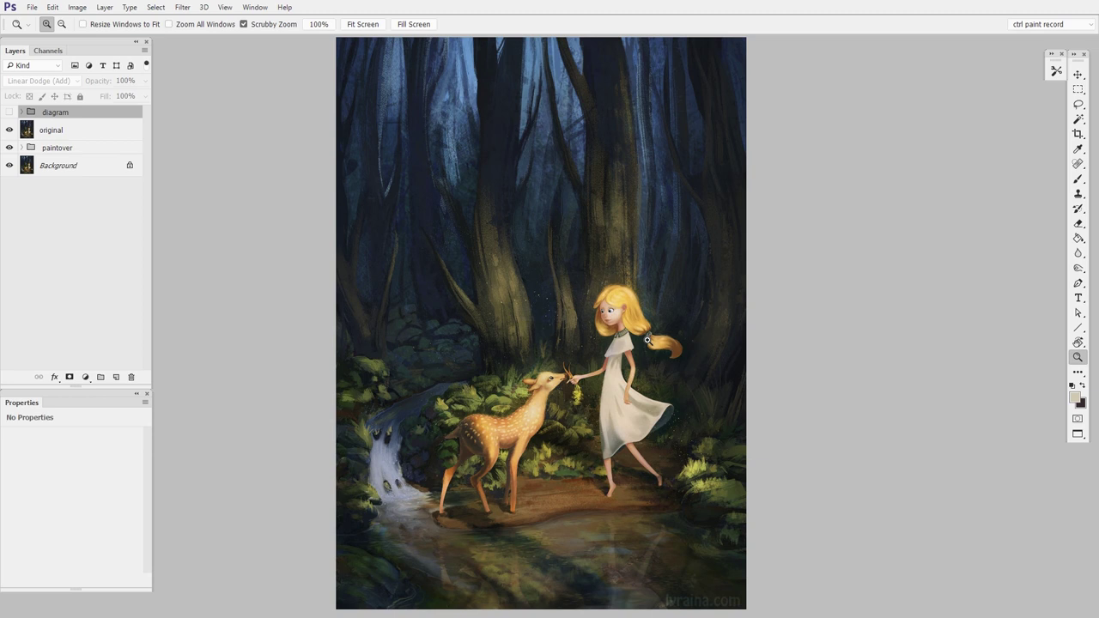
Flash the gold spacing-arrow diagram over the forest trees, then hide the original to reveal the paintover
{"action": "left_click", "coordinate": [10, 112]}
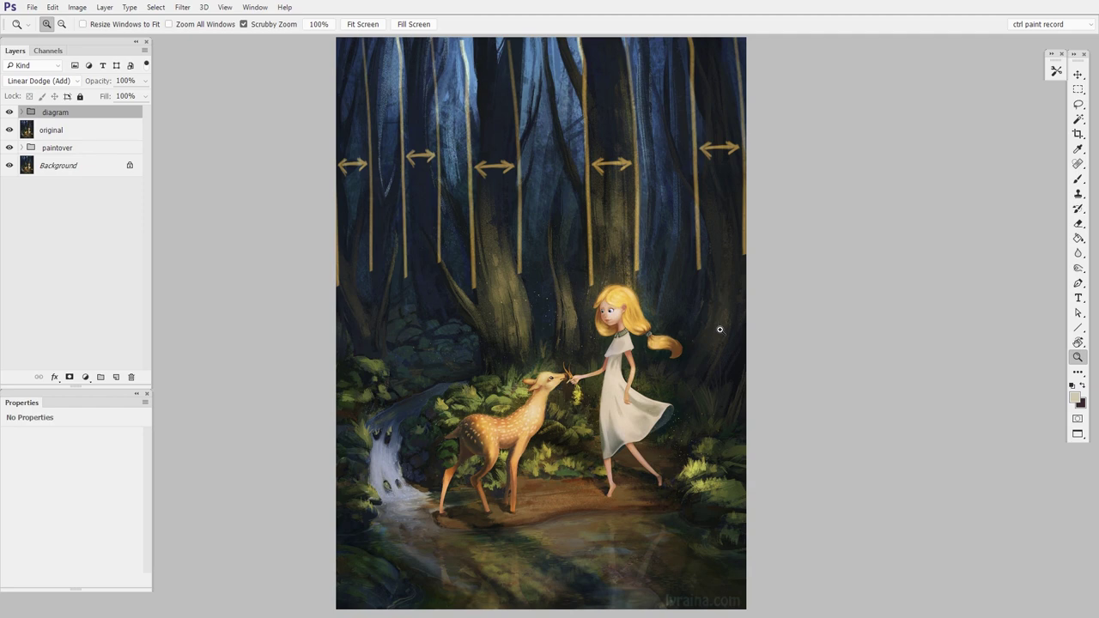
{"action": "left_click", "coordinate": [9, 113]}
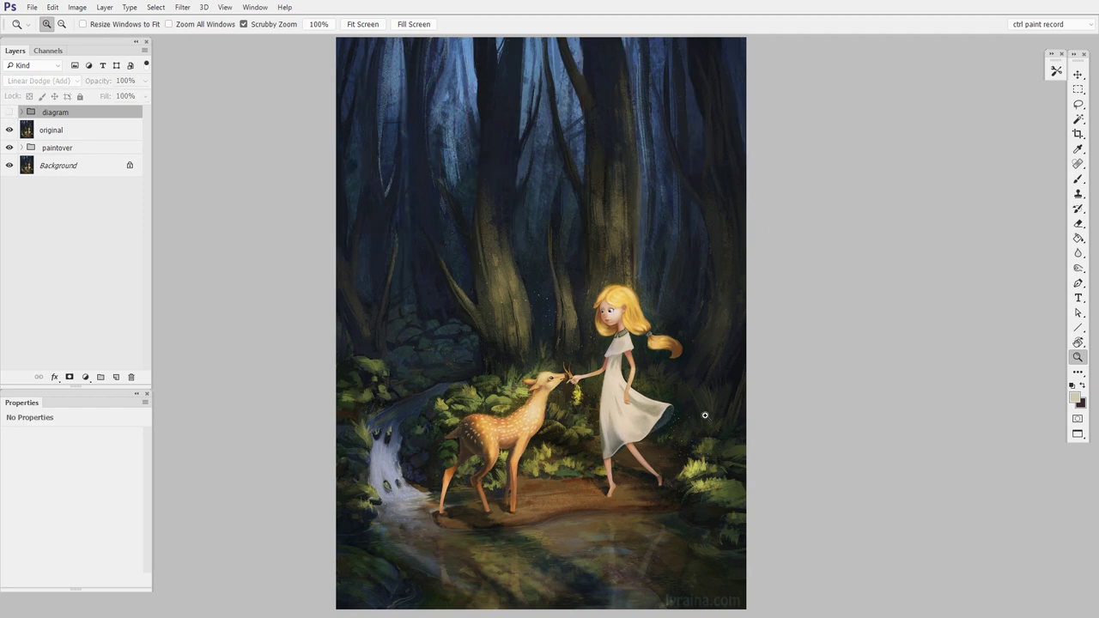
{"action": "left_click", "coordinate": [10, 130]}
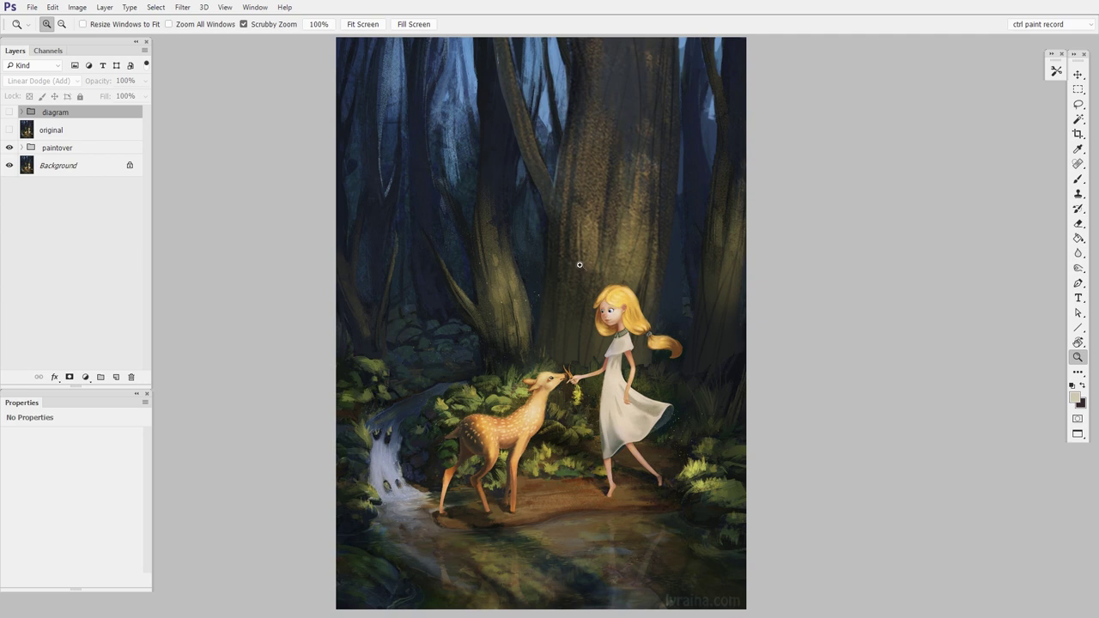
Zoom in and out on the forest paintover and flick the original on and off to compare
{"action": "scroll", "coordinate": [719, 335], "scroll_direction": "up", "scroll_amount": 2}
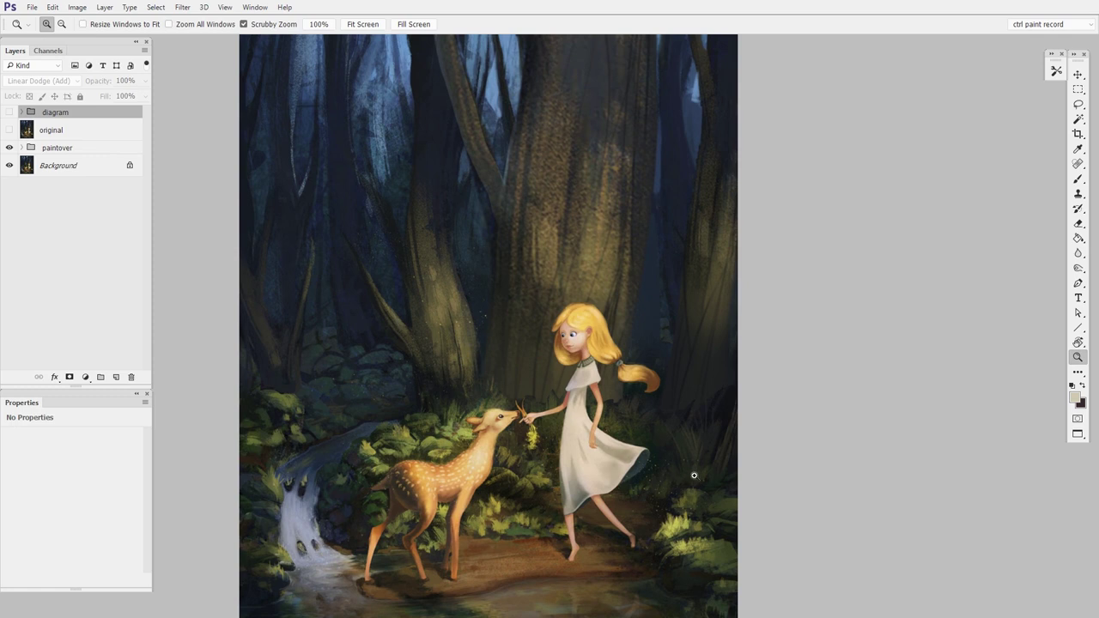
{"action": "scroll", "coordinate": [697, 471], "scroll_direction": "down", "scroll_amount": 2}
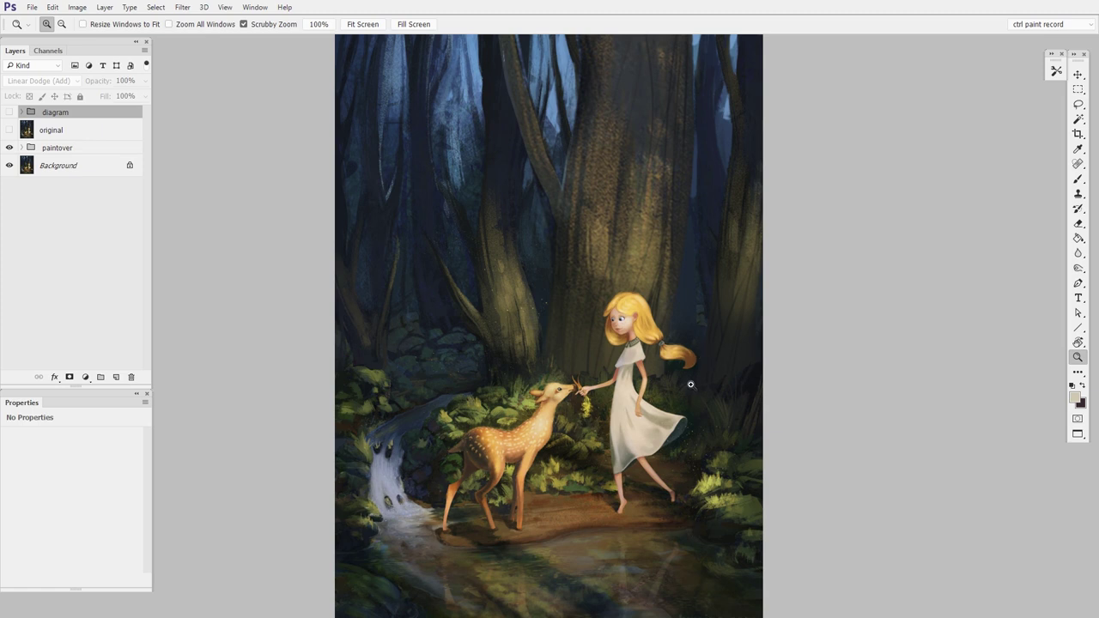
{"action": "left_click", "coordinate": [587, 537], "text": "alt"}
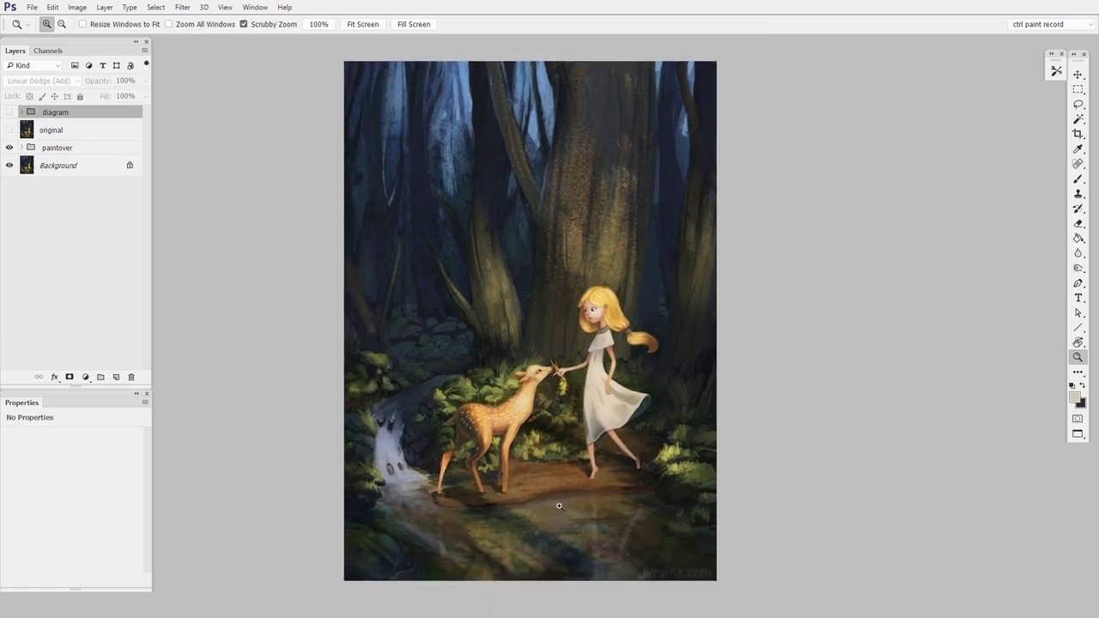
{"action": "left_click", "coordinate": [593, 231]}
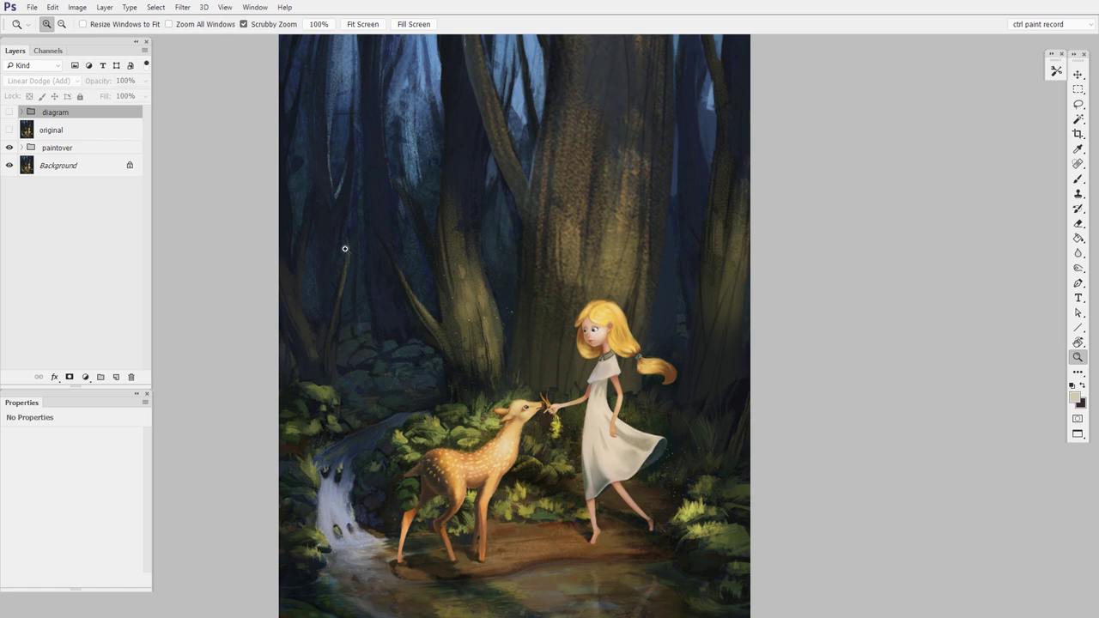
{"action": "left_click_drag", "start_coordinate": [703, 238], "coordinate": [664, 284]}
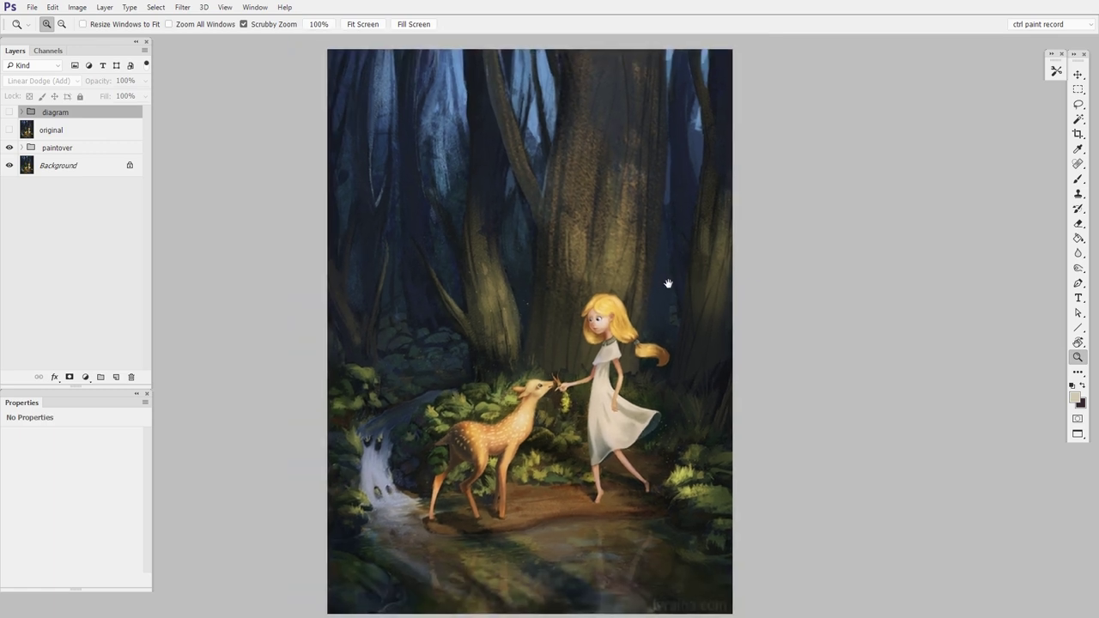
{"action": "left_click", "coordinate": [10, 129]}
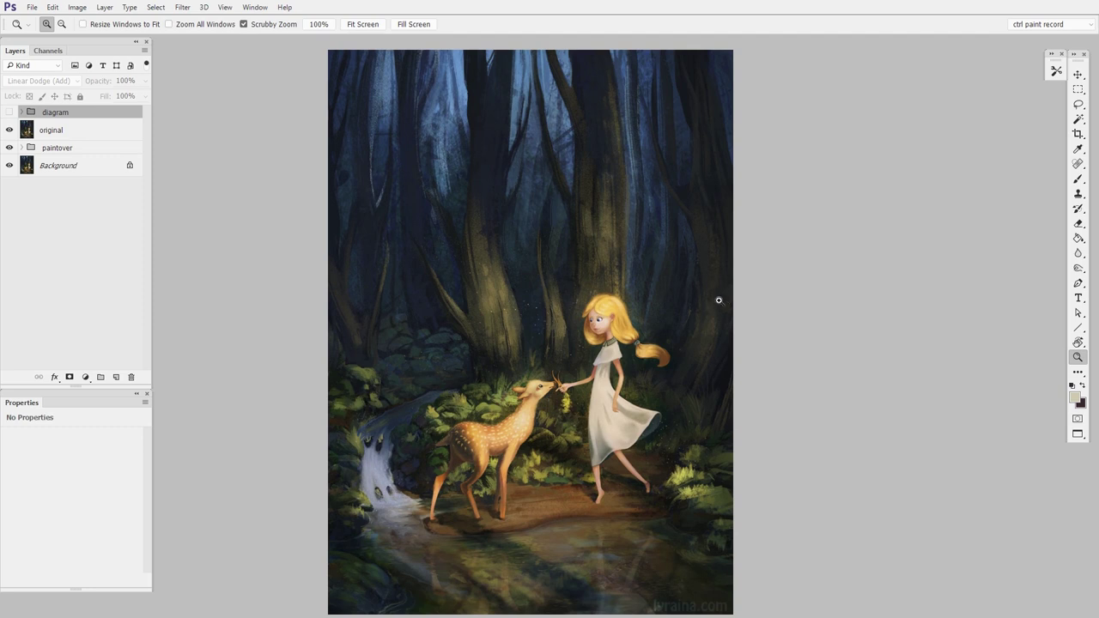
{"action": "left_click", "coordinate": [10, 129]}
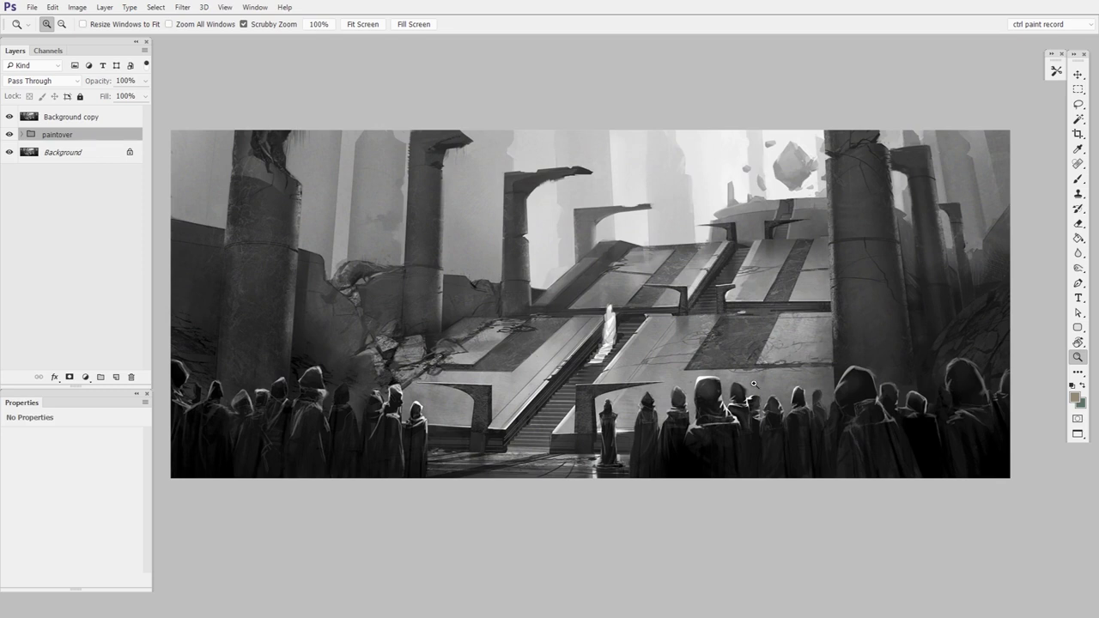
Hide the Background copy to reveal the broken-pillar paintover, flicking the original back once to compare
{"action": "left_click", "coordinate": [10, 117]}
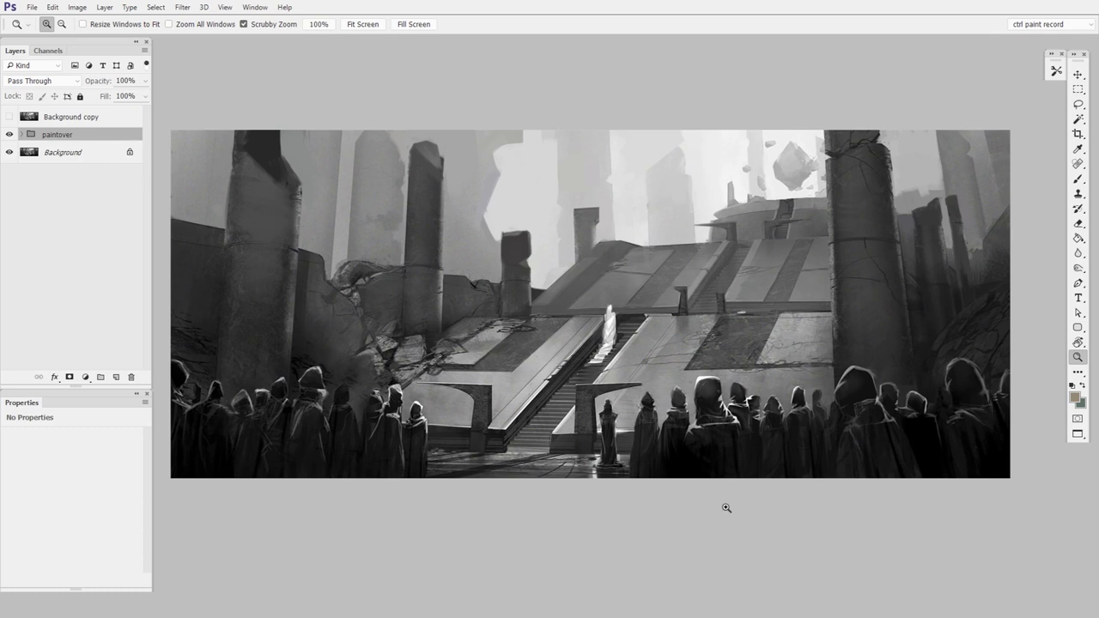
{"action": "left_click", "coordinate": [9, 117]}
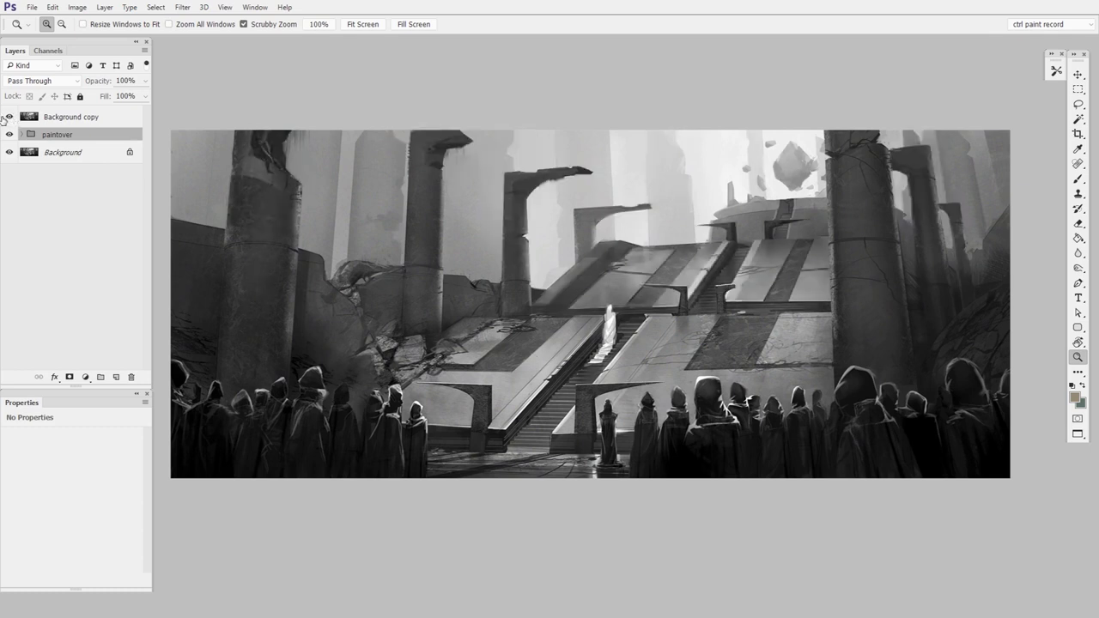
{"action": "left_click", "coordinate": [9, 118]}
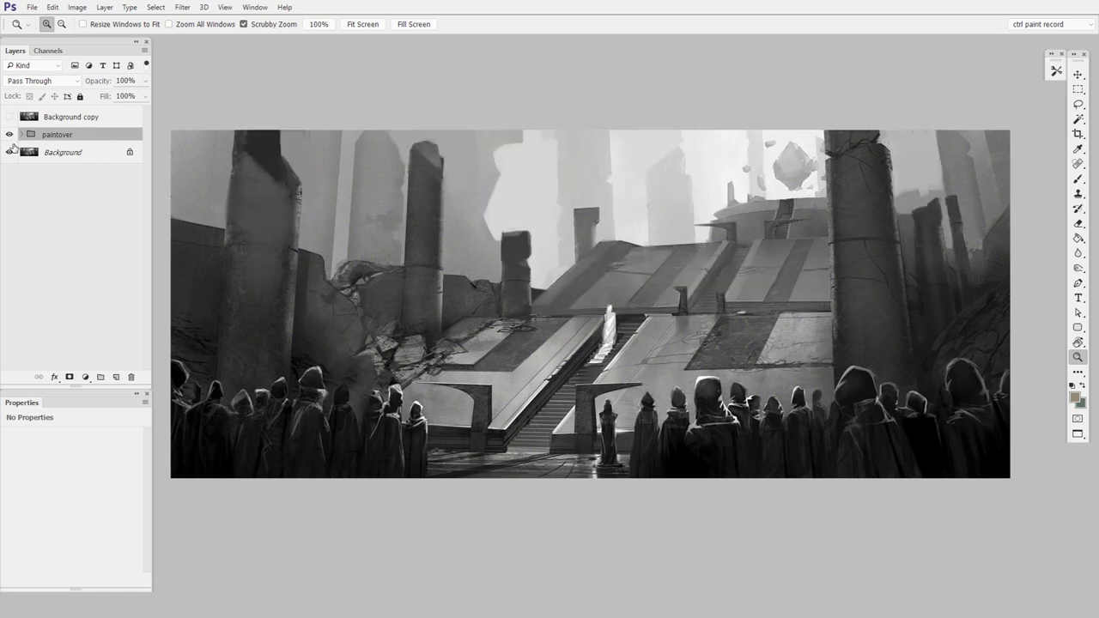